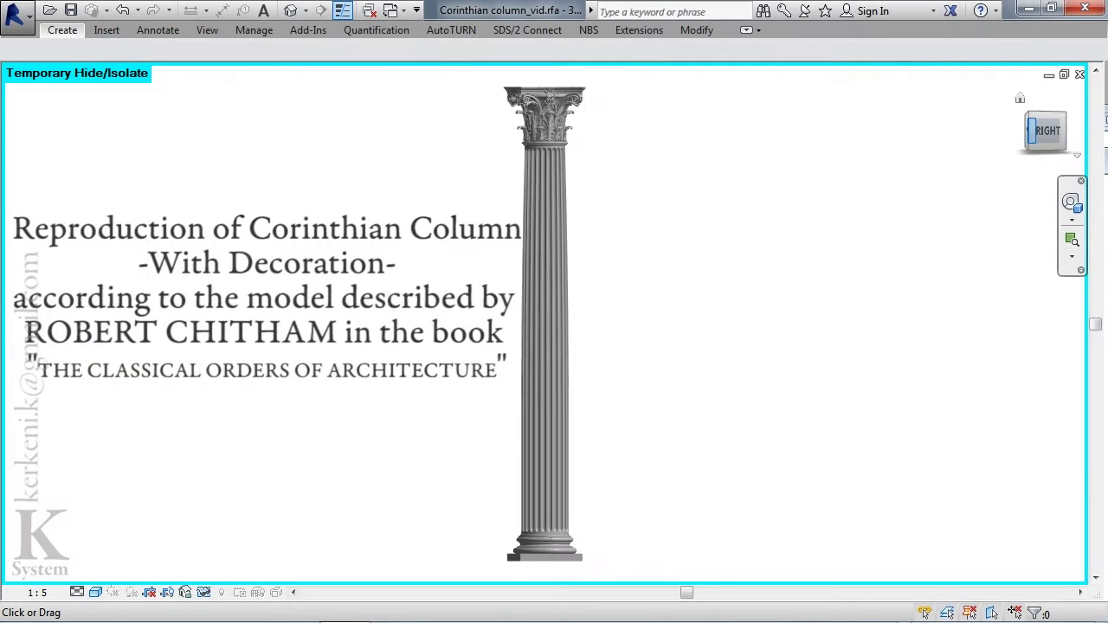
Inspect the column shaft and capital up close, ending in an upright right-side view.
{"action": "left_click", "coordinate": [1031, 131]}
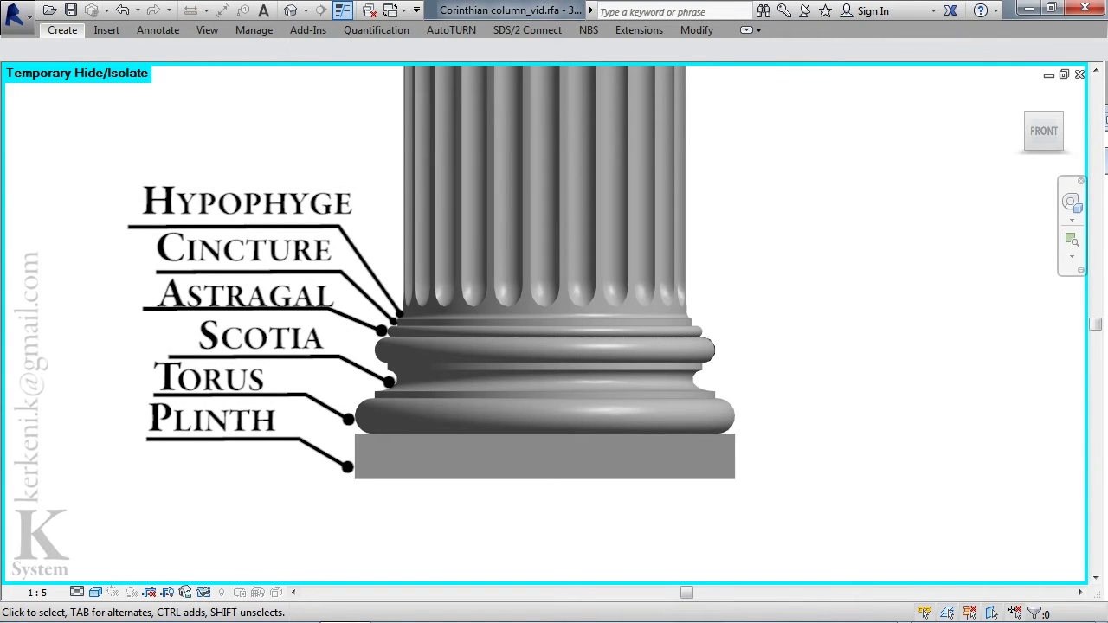
{"action": "left_click_drag", "start_coordinate": [502, 325], "coordinate": [588, 405]}
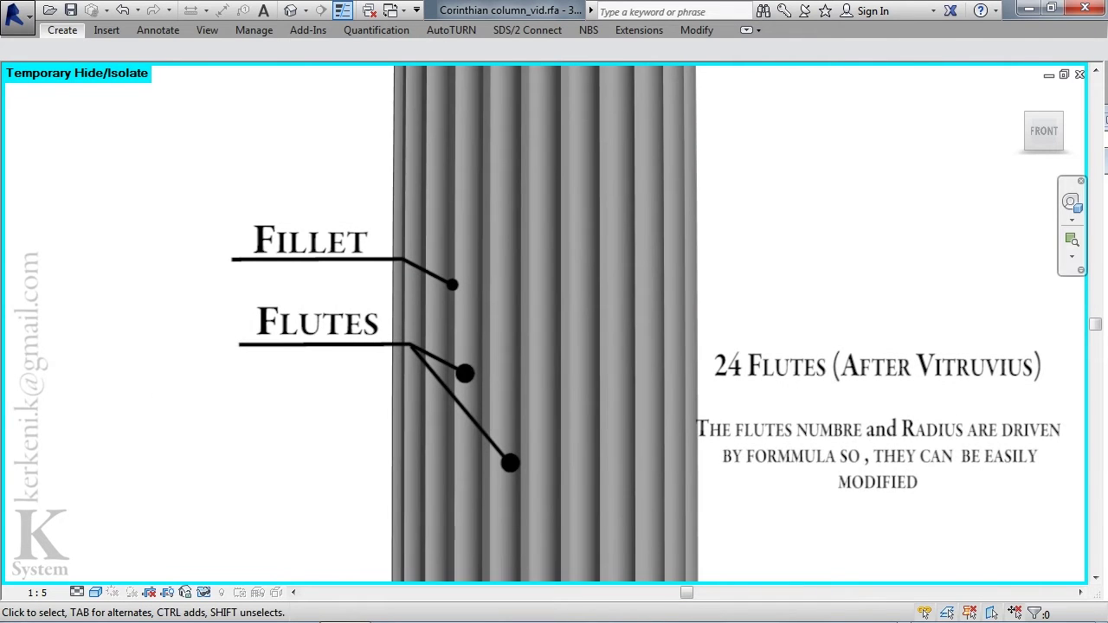
{"action": "left_click_drag", "start_coordinate": [494, 73], "coordinate": [590, 171]}
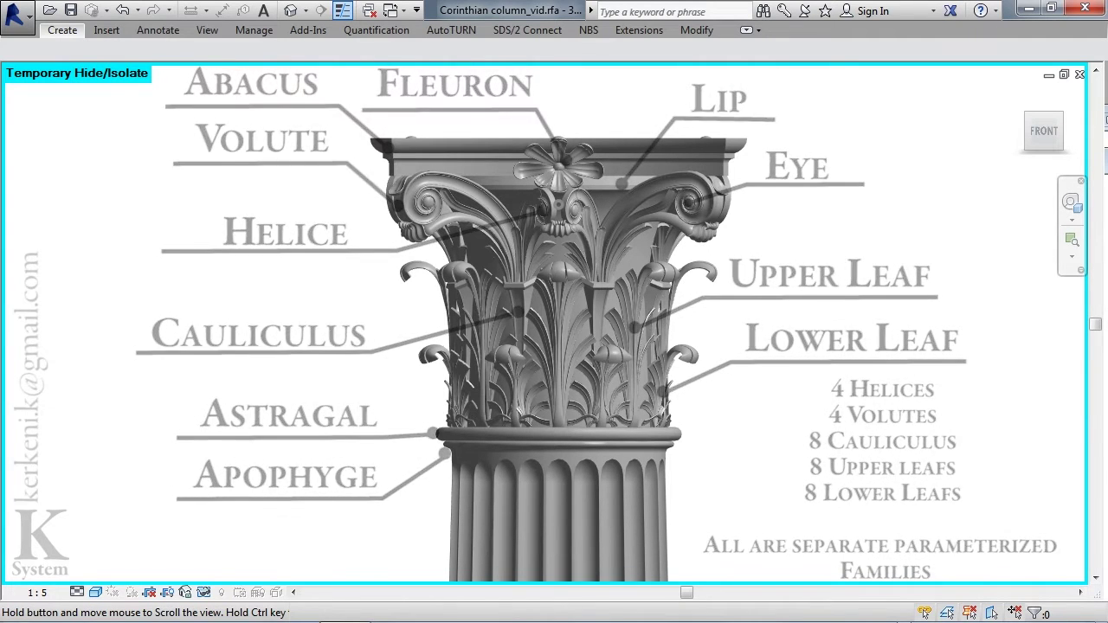
{"action": "mouse_move", "coordinate": [554, 329]}
{"action": "middle_mouse_down", "text": "shift"}
{"action": "mouse_move", "coordinate": [606, 364]}
{"action": "mouse_move", "coordinate": [606, 329]}
{"action": "middle_mouse_up", "text": "shift"}
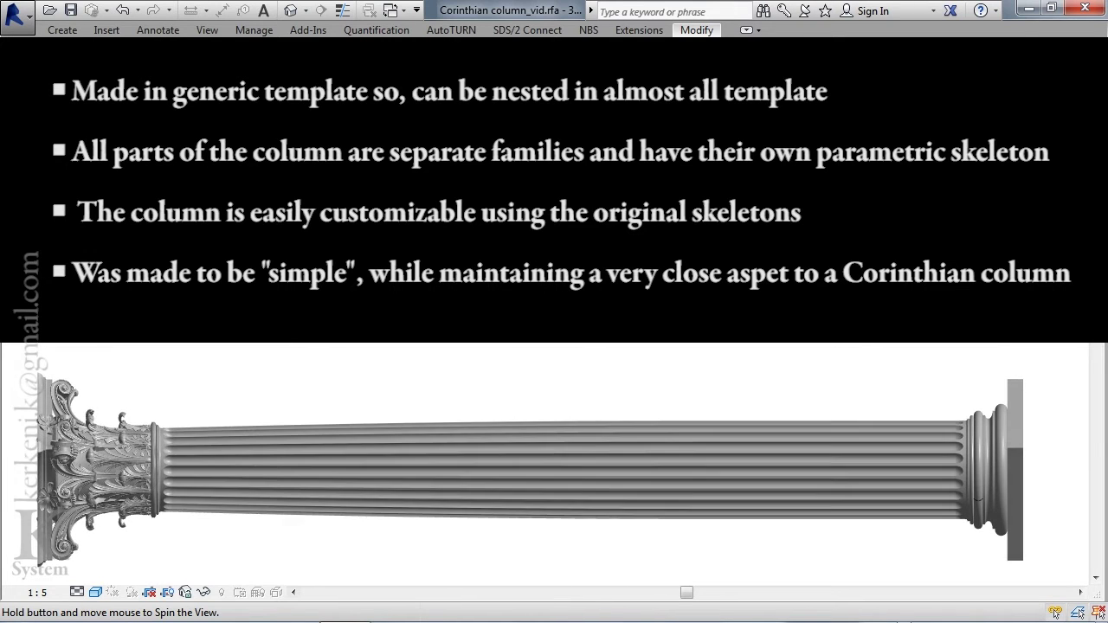
{"action": "left_click", "coordinate": [1043, 144]}
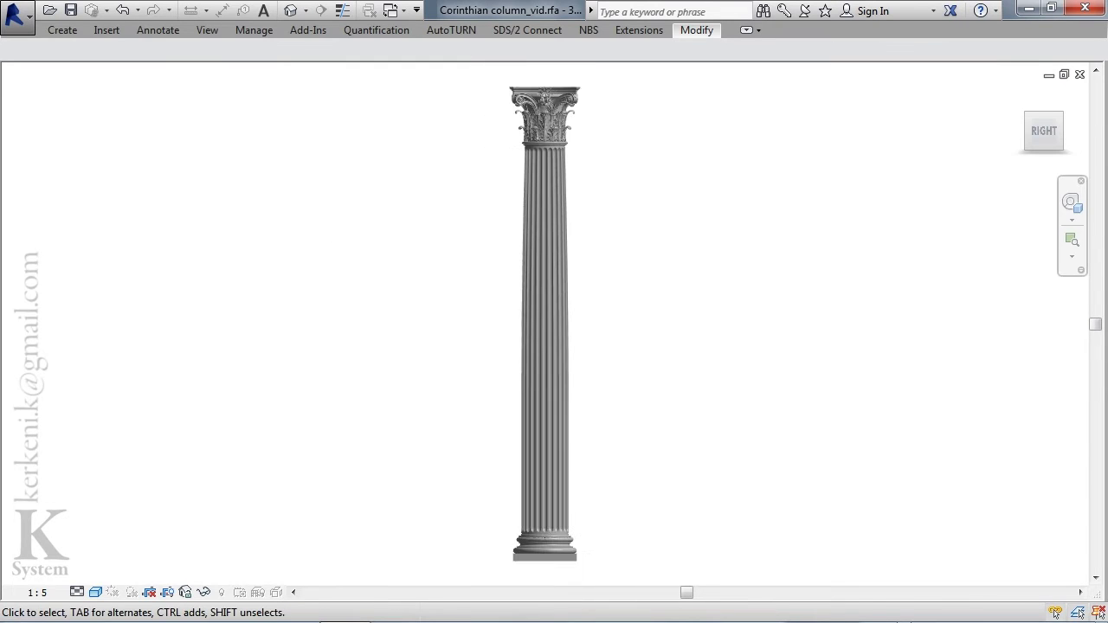
In Family Types, set the column height to 20000 cm, then 50 cm, and close.
{"action": "left_click", "coordinate": [342, 9]}
{"action": "type", "text": "20000"}
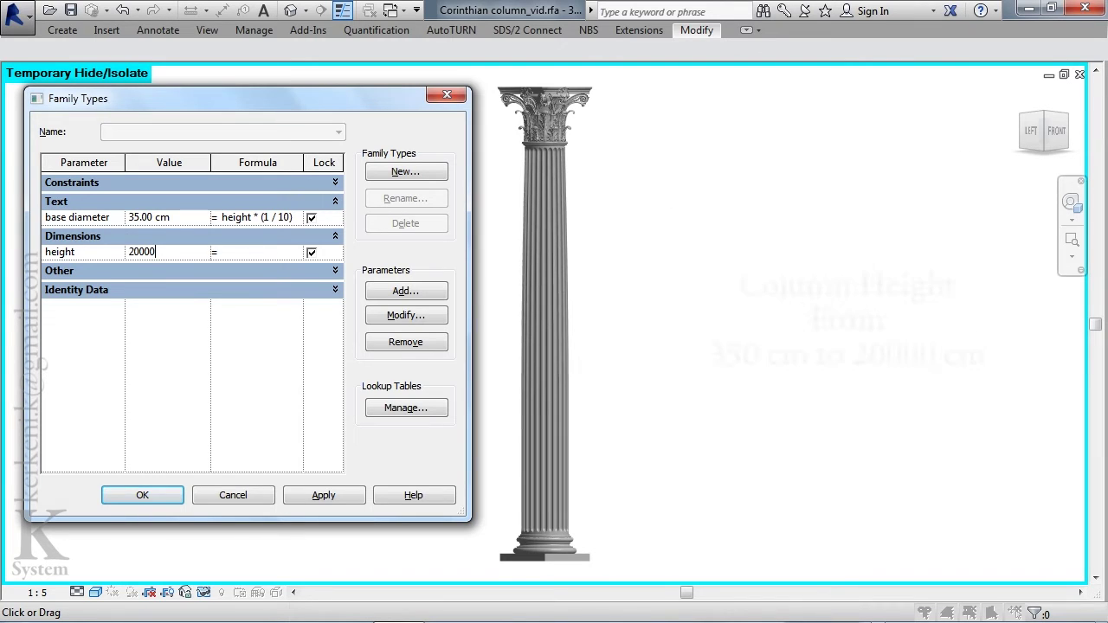
{"action": "key", "text": "Return"}
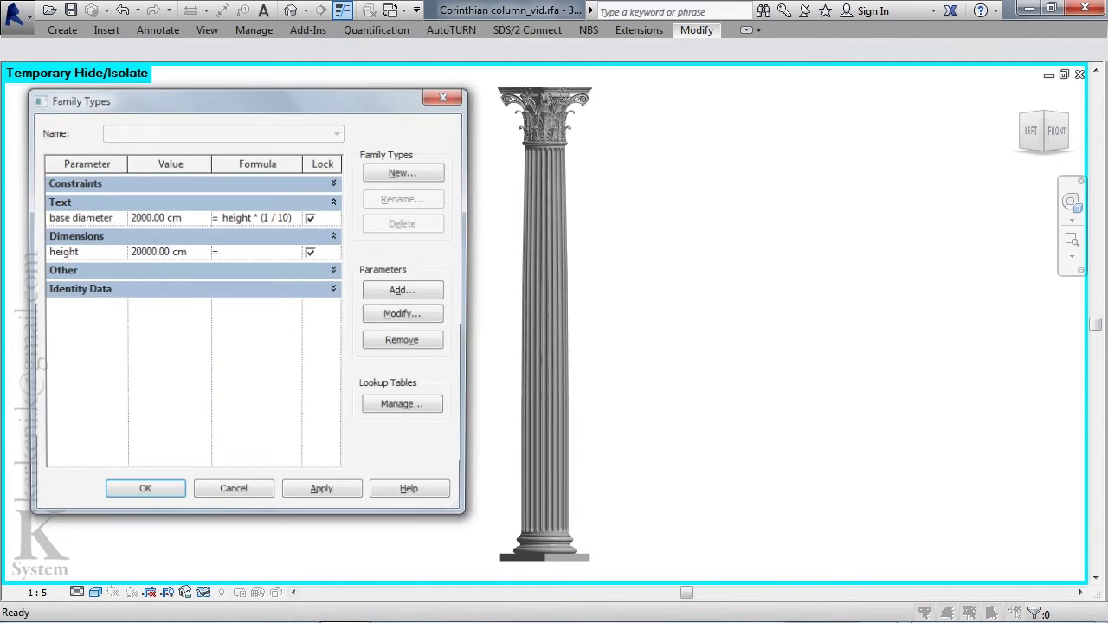
{"action": "left_click", "coordinate": [156, 252]}
{"action": "type", "text": "5"}
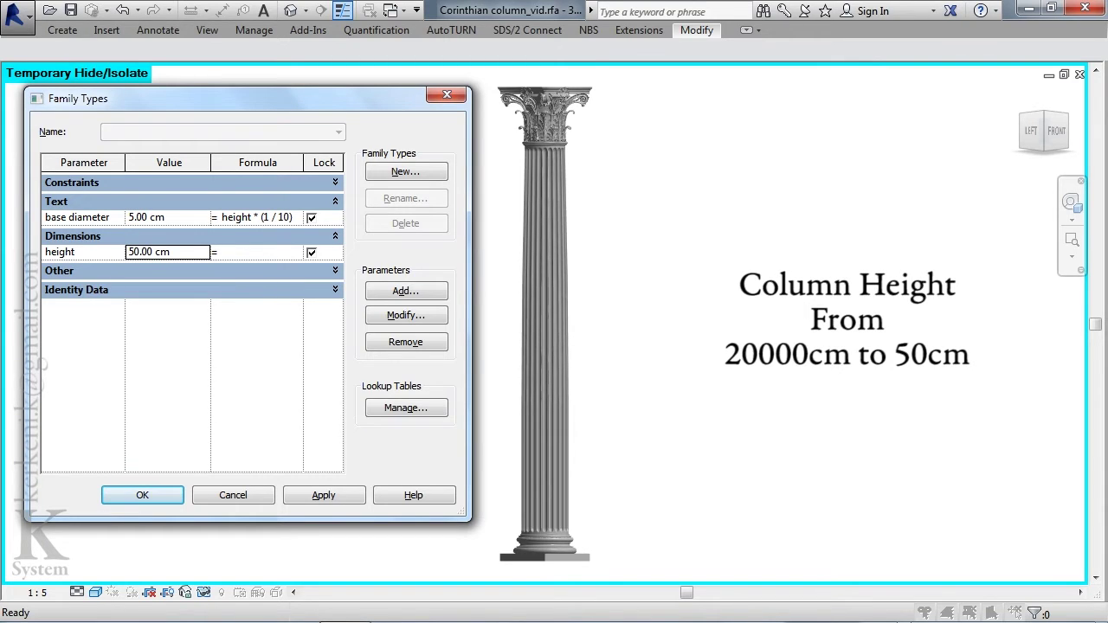
{"action": "key", "text": "Return"}
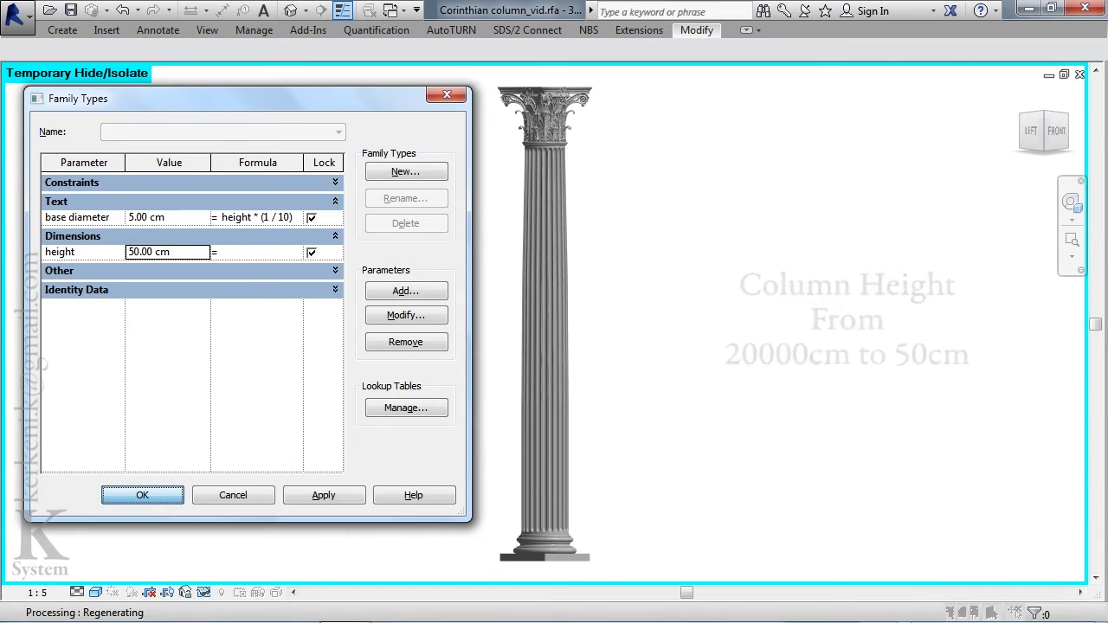
{"action": "key", "text": "Return"}
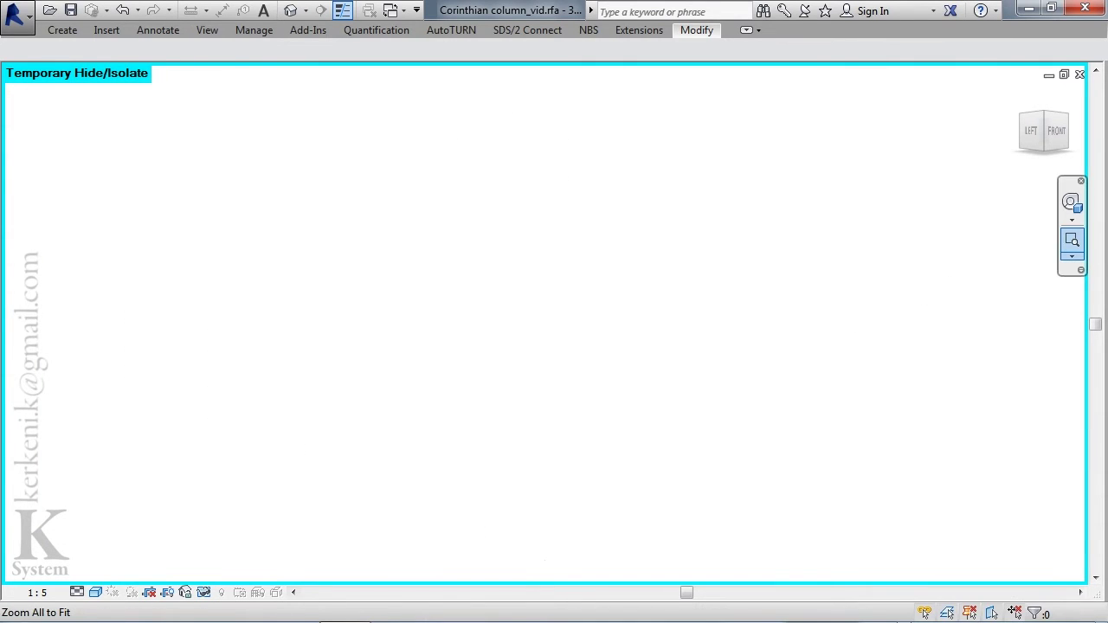
{"action": "left_click", "coordinate": [1071, 240]}
Zoom in on the capital and check Family Types, with the height still 50 cm.
{"action": "left_click_drag", "start_coordinate": [480, 71], "coordinate": [609, 177]}
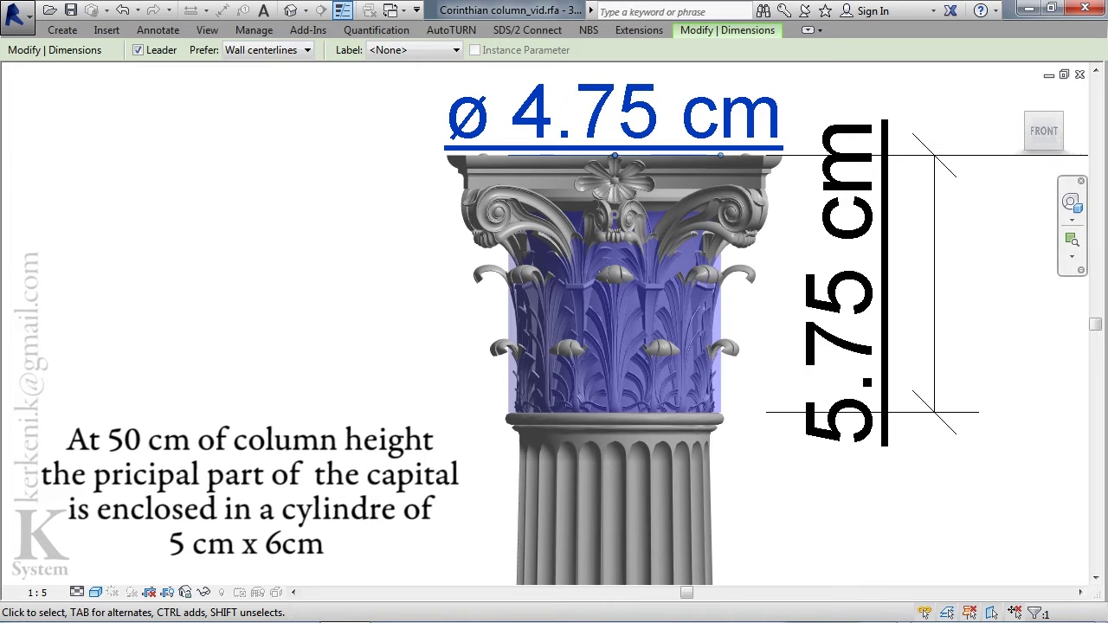
{"action": "key", "text": "f"}
{"action": "key", "text": "t"}
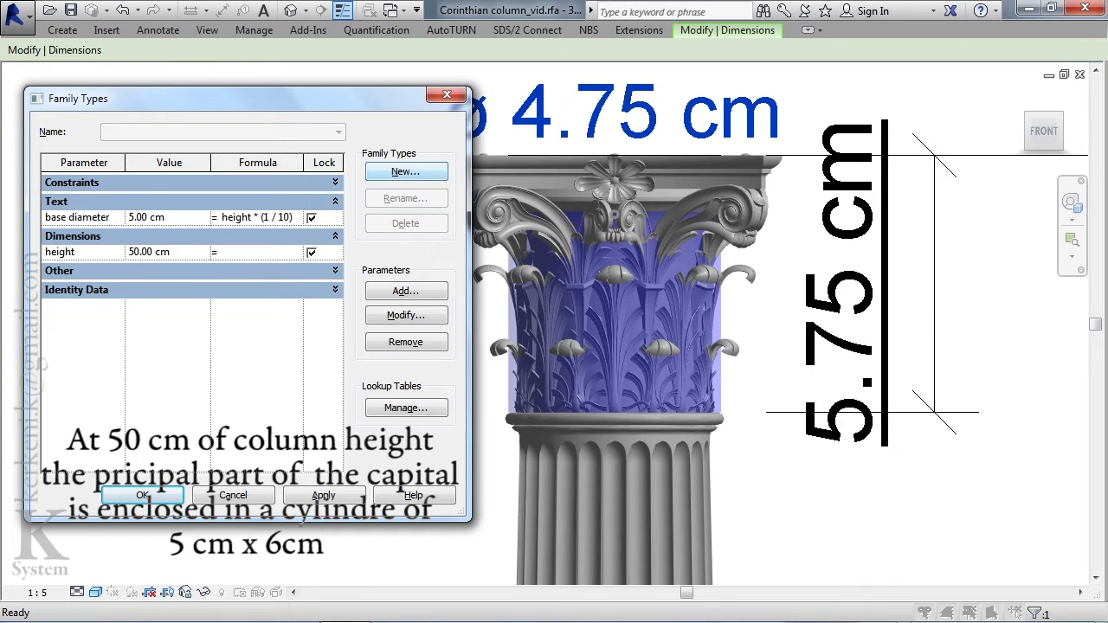
{"action": "key", "text": "Return"}
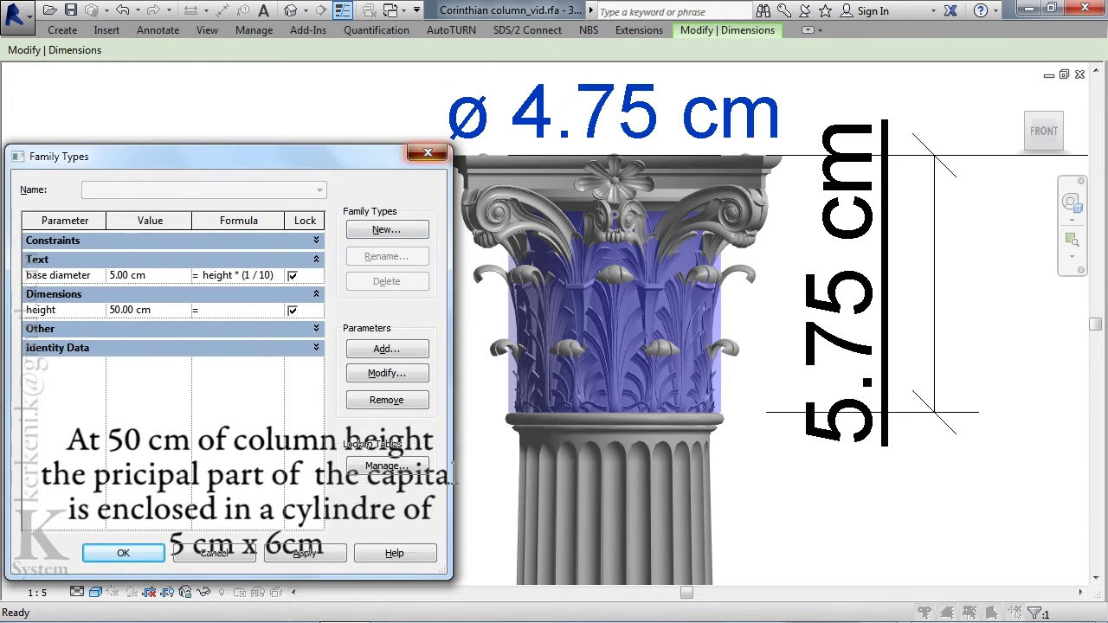
Orbit around the capital to view its top, and start entering a 350 cm height.
{"action": "middle_click_drag", "start_coordinate": [605, 346], "coordinate": [606, 381], "text": "shift"}
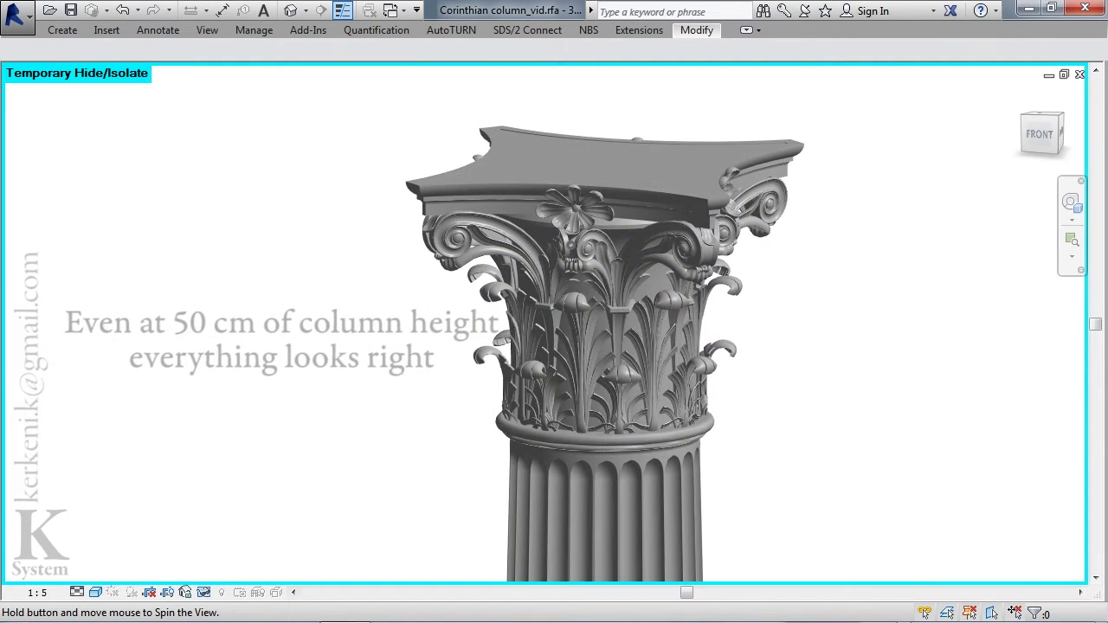
{"action": "middle_click_drag", "start_coordinate": [606, 381], "coordinate": [381, 381], "text": "shift"}
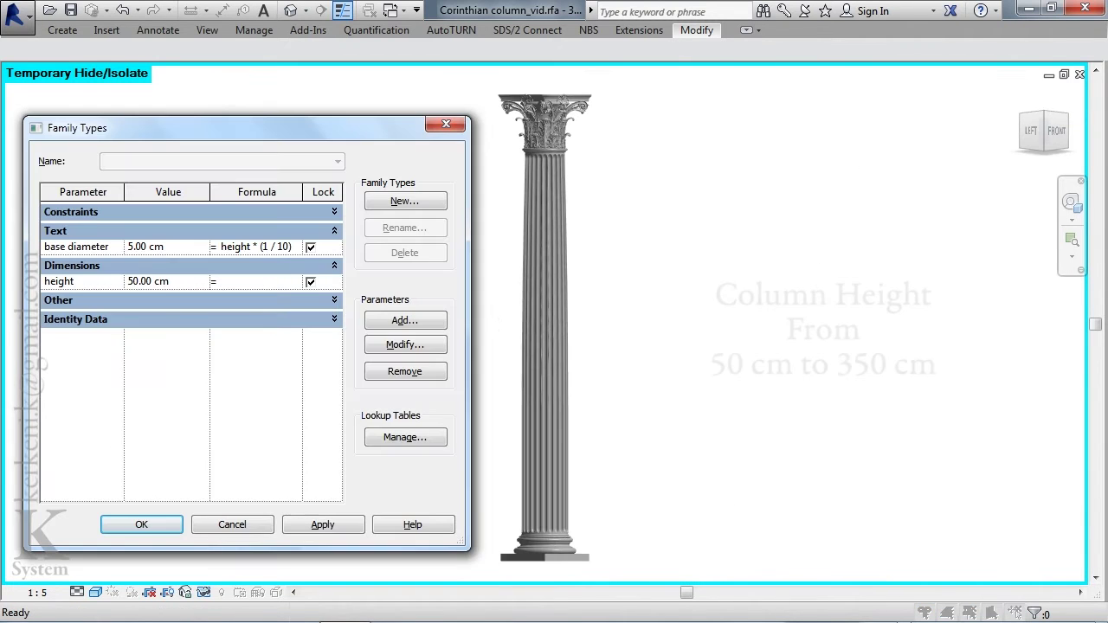
{"action": "type", "text": "35"}
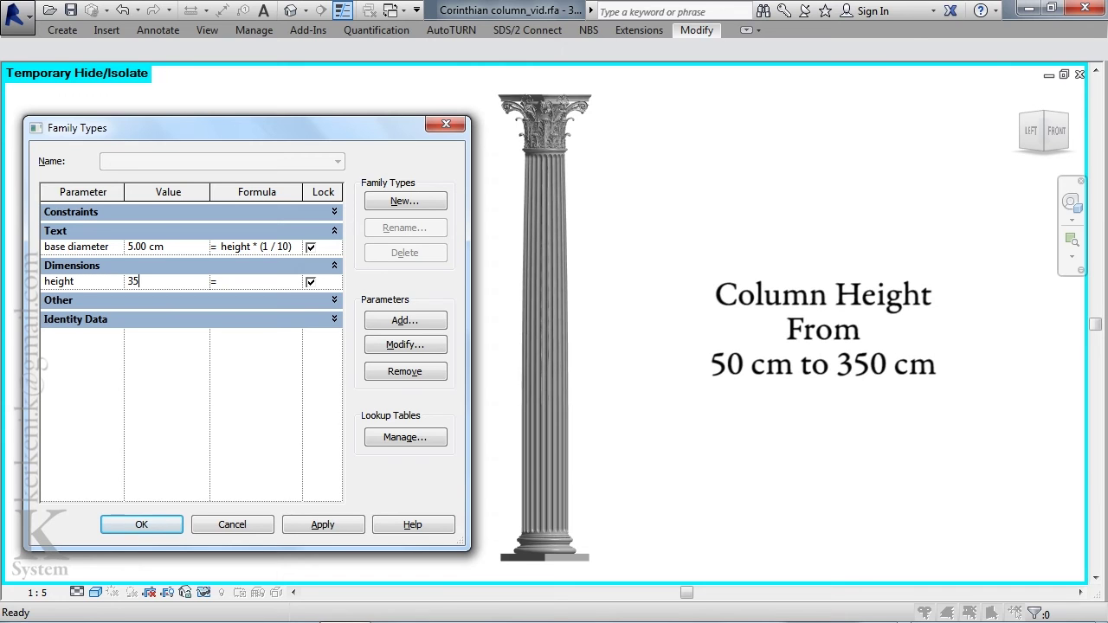
{"action": "type", "text": "0"}
Apply the 350 cm column height and zoom in on the capital.
{"action": "left_click", "coordinate": [322, 525]}
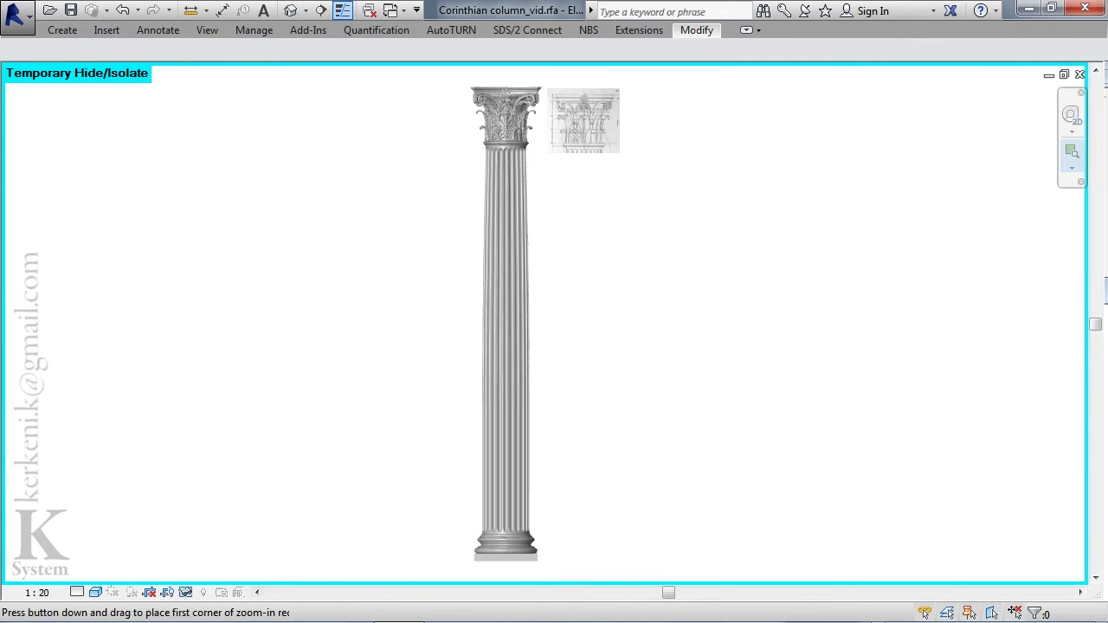
{"action": "left_click_drag", "start_coordinate": [453, 72], "coordinate": [656, 171]}
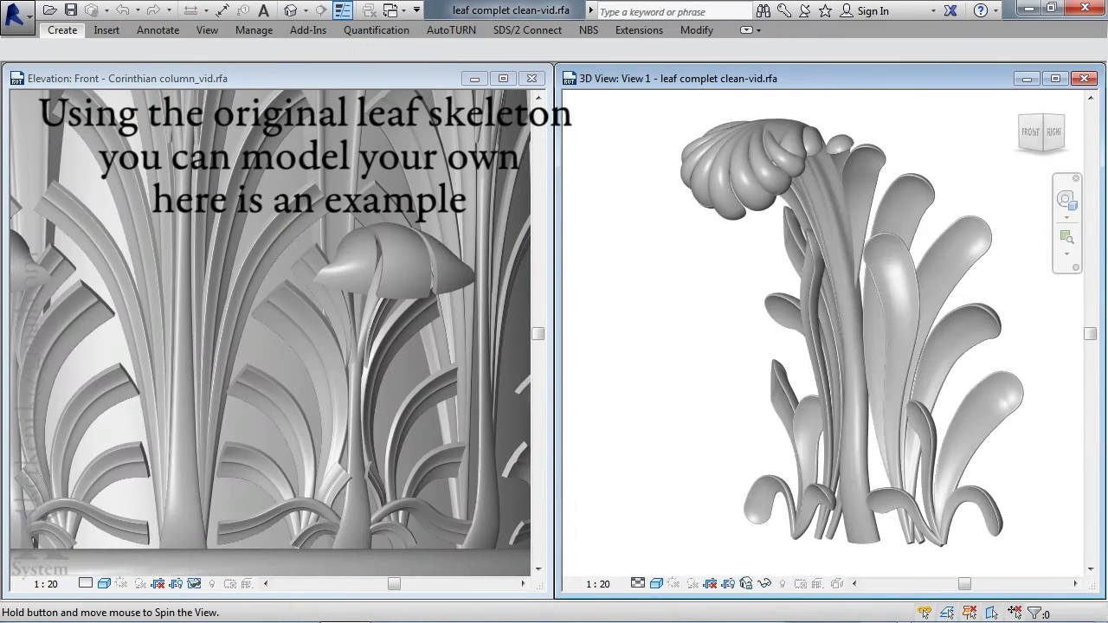
Orbit the leaf reference model, then spin the Corinthian column about its vertical axis.
{"action": "middle_click_drag", "start_coordinate": [831, 329], "coordinate": [934, 329], "text": "shift"}
{"action": "mouse_move", "coordinate": [520, 329]}
{"action": "middle_mouse_down", "text": "shift"}
{"action": "mouse_move", "coordinate": [572, 329]}
{"action": "mouse_move", "coordinate": [398, 329]}
{"action": "middle_mouse_up", "text": "shift"}
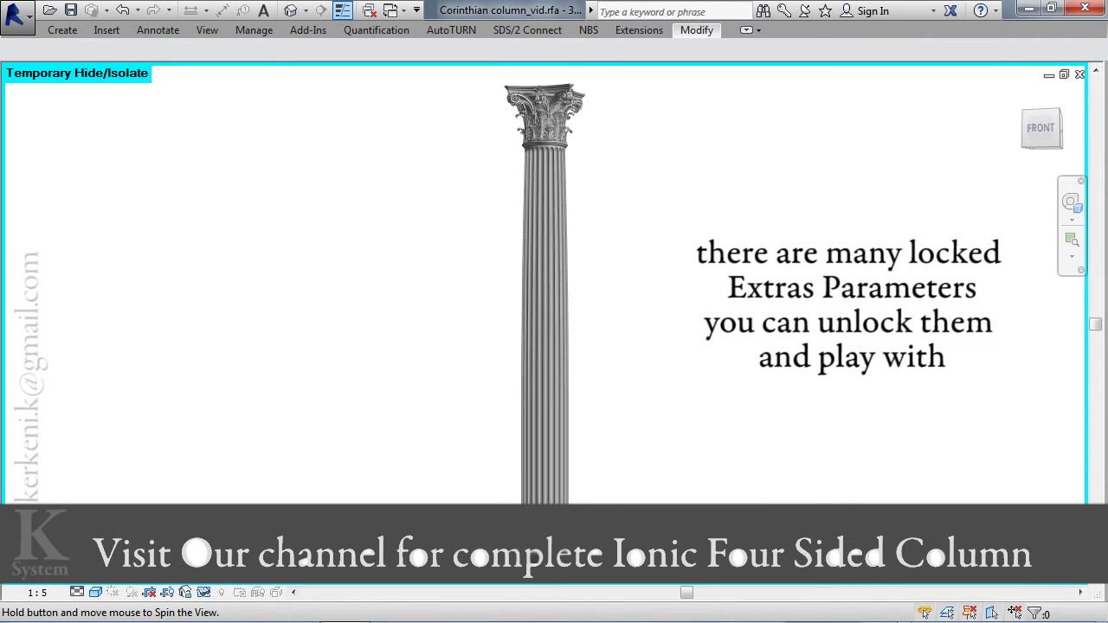
{"action": "middle_click_drag", "start_coordinate": [554, 285], "coordinate": [485, 286], "text": "shift"}
Open 3D View 1, select the section box, orbit the volute, and show Family Types.
{"action": "key", "text": "b"}
{"action": "double_click", "coordinate": [217, 234]}
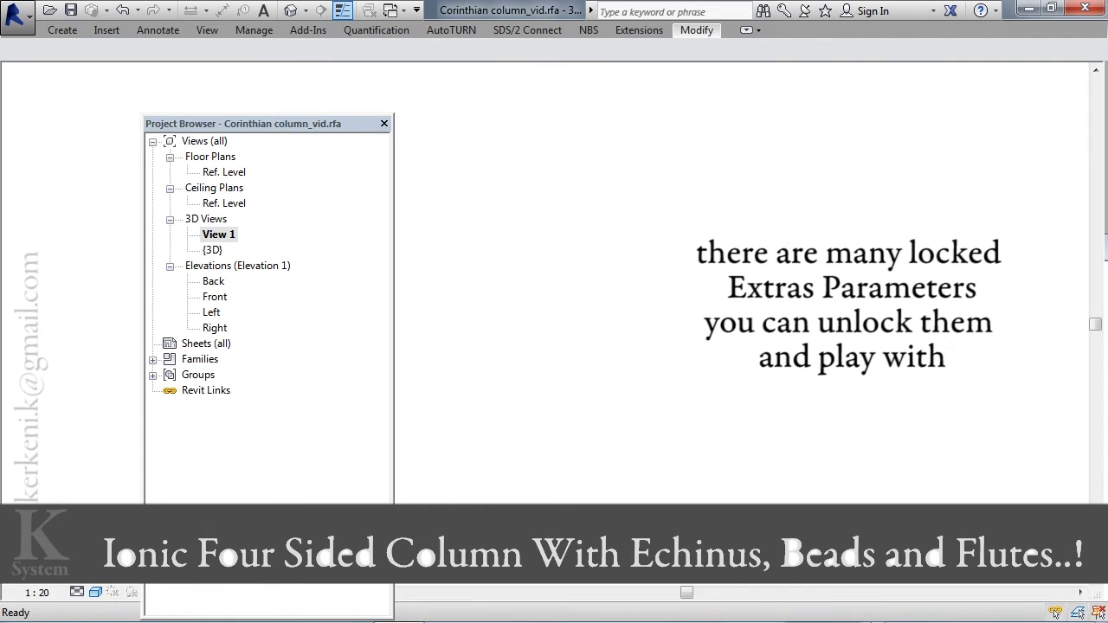
{"action": "key", "text": "b"}
{"action": "left_click", "coordinate": [523, 156]}
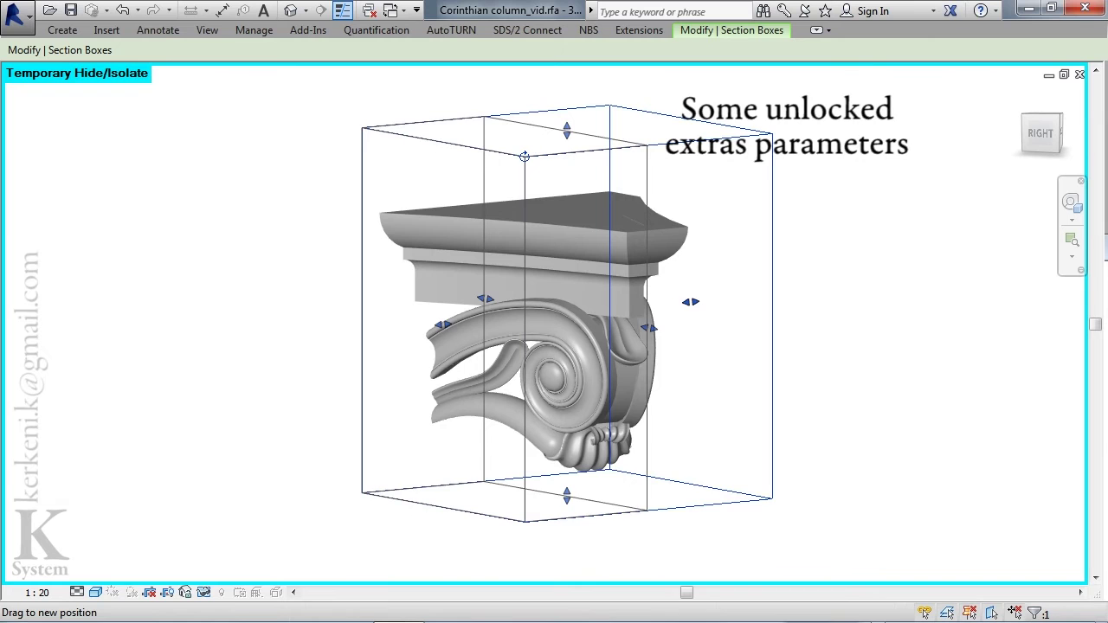
{"action": "middle_click_drag", "start_coordinate": [524, 155], "coordinate": [466, 167], "text": "shift"}
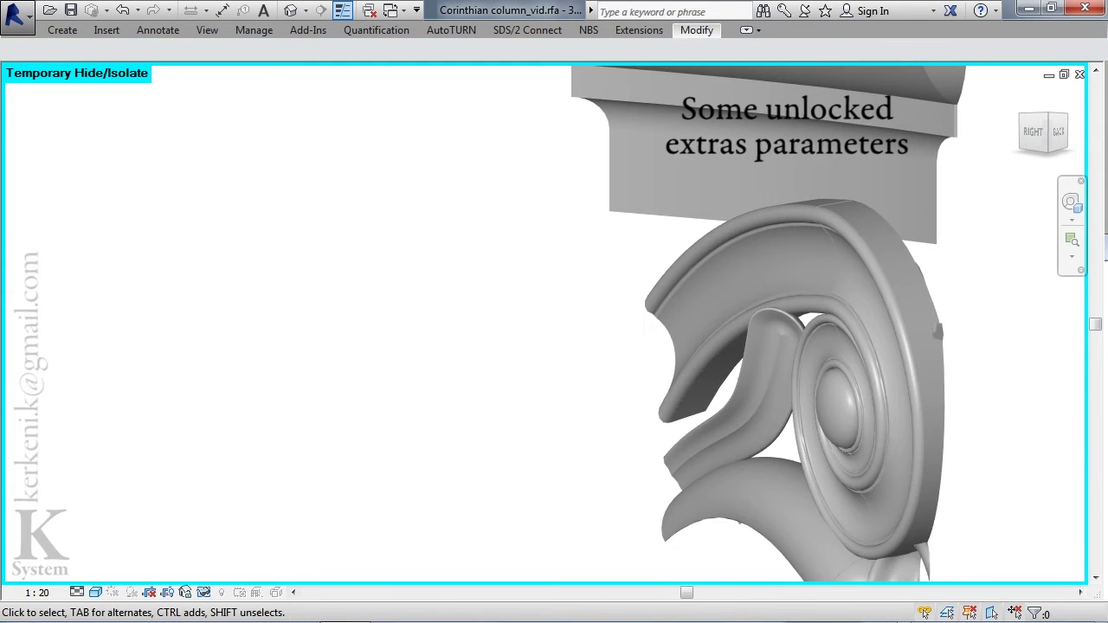
{"action": "key", "text": "f"}
{"action": "key", "text": "t"}
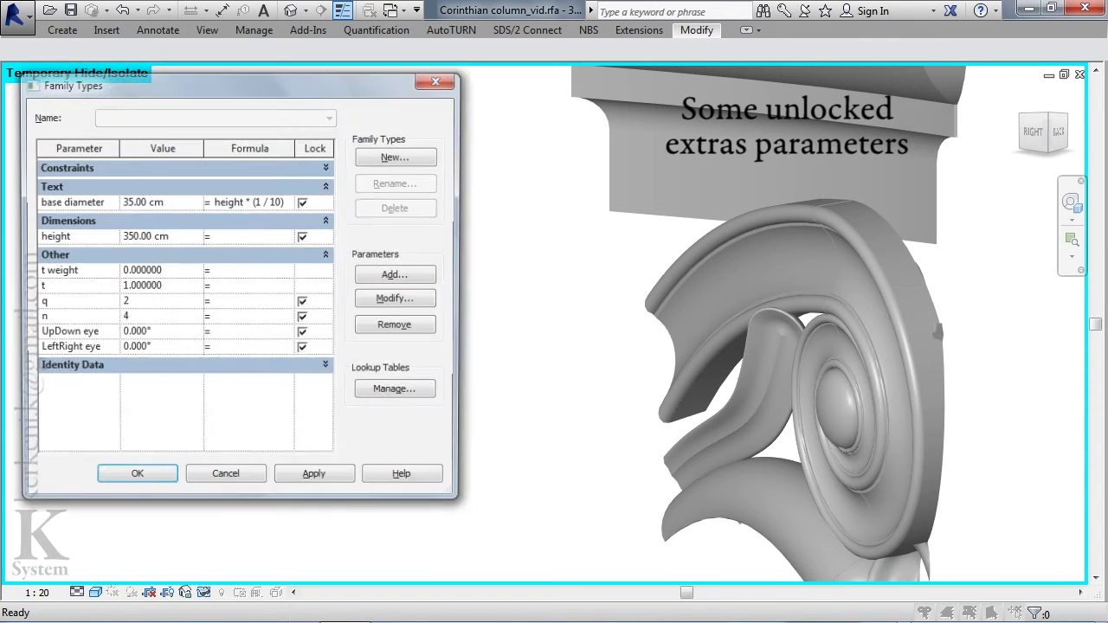
Test UpDown eye at 10° and 45°, then reset it to 0°.
{"action": "type", "text": "10"}
{"action": "left_click", "coordinate": [315, 479]}
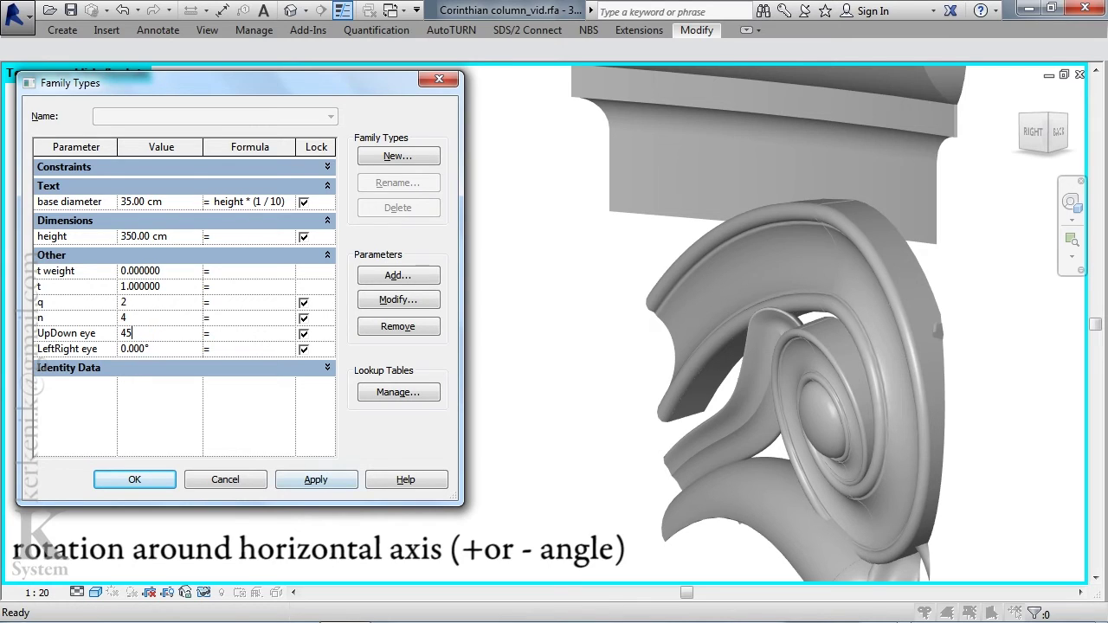
{"action": "left_click", "coordinate": [316, 480]}
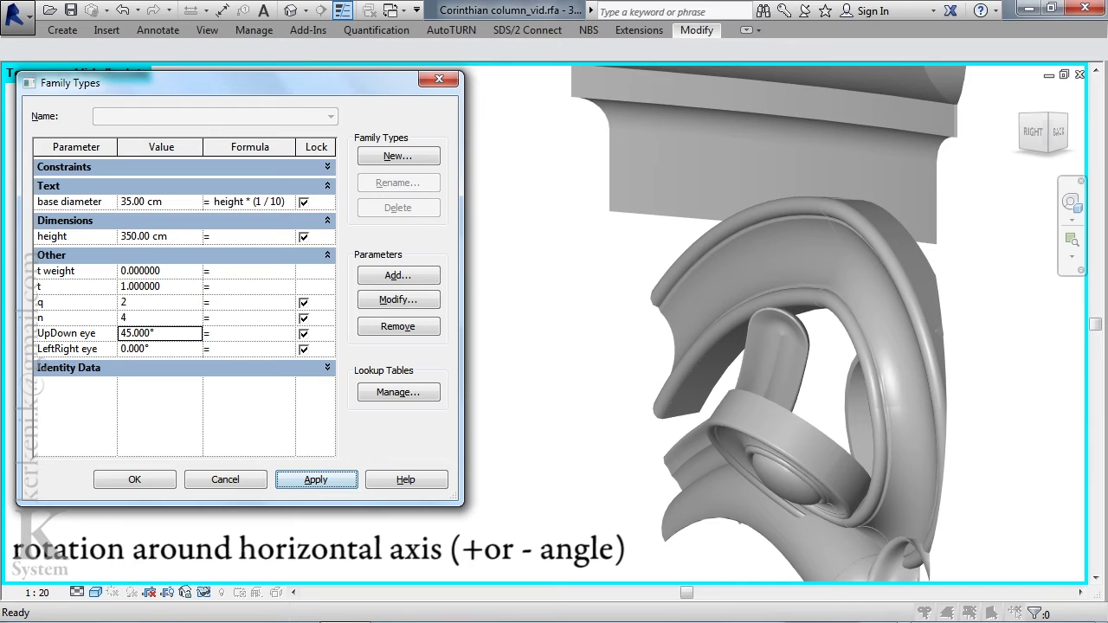
{"action": "left_click", "coordinate": [138, 334]}
{"action": "type", "text": "0"}
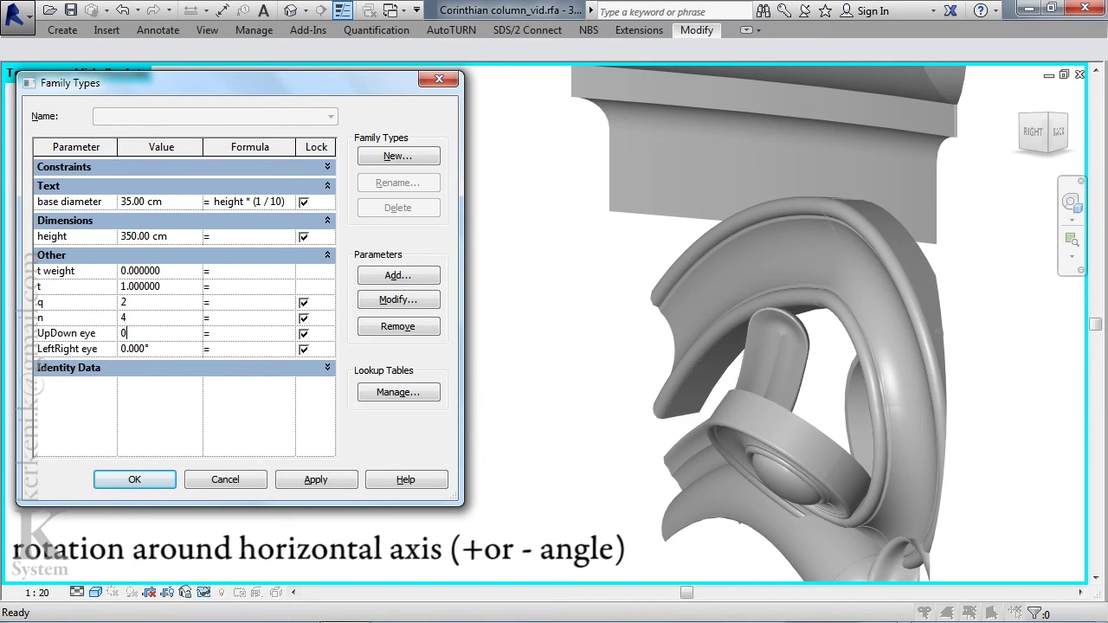
{"action": "left_click", "coordinate": [316, 480]}
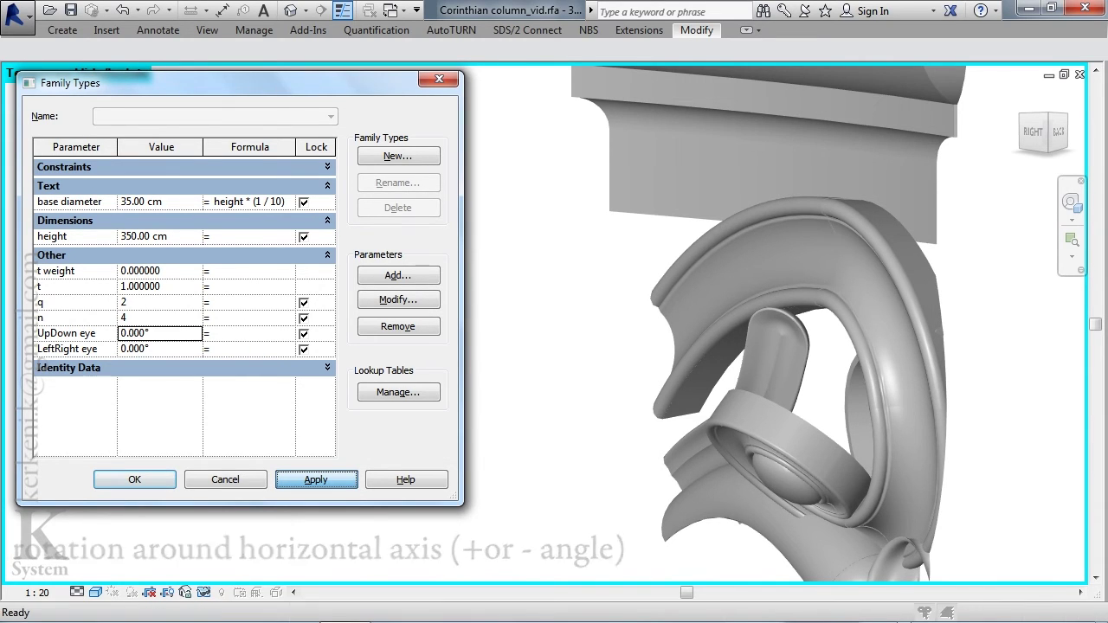
Try LeftRight eye at 10° and 25°, then reset it to 0°.
{"action": "left_click", "coordinate": [135, 349]}
{"action": "type", "text": "10"}
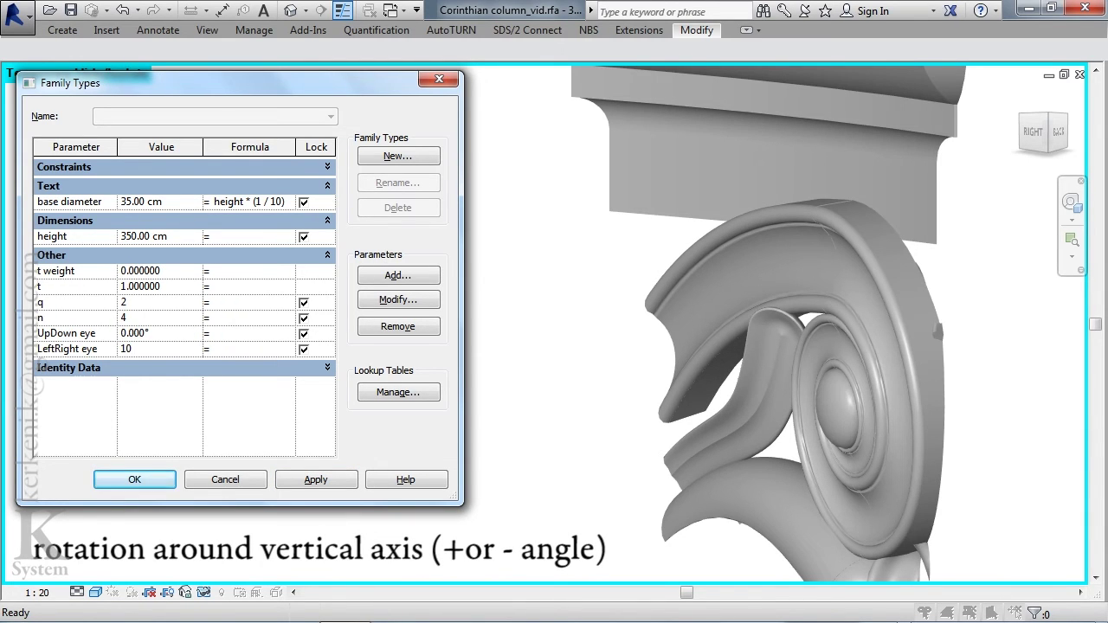
{"action": "left_click", "coordinate": [316, 480]}
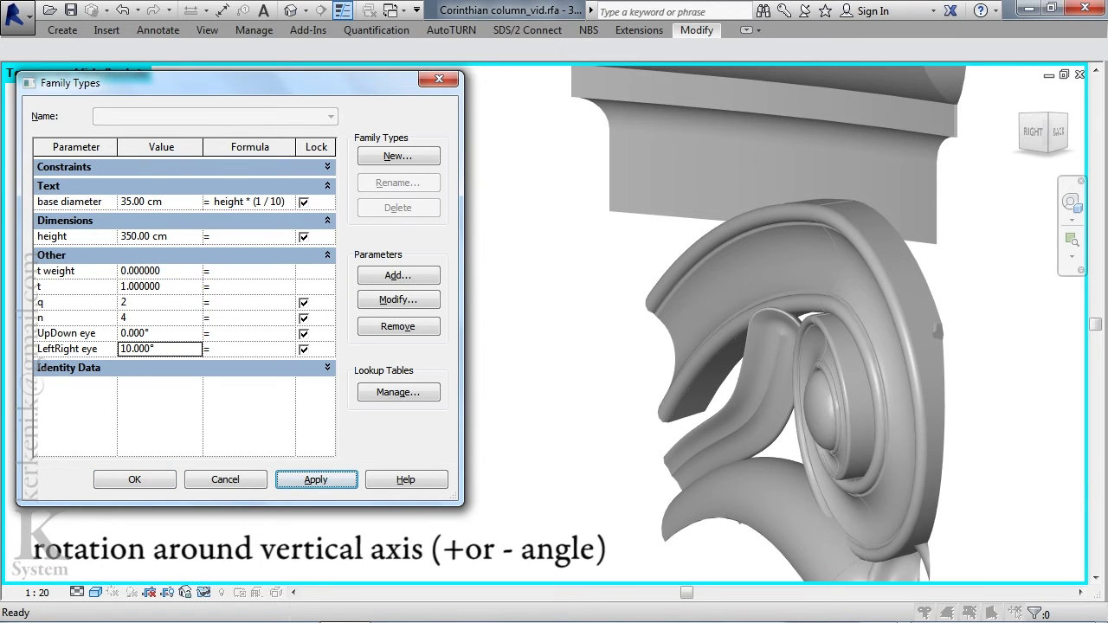
{"action": "left_click", "coordinate": [137, 349]}
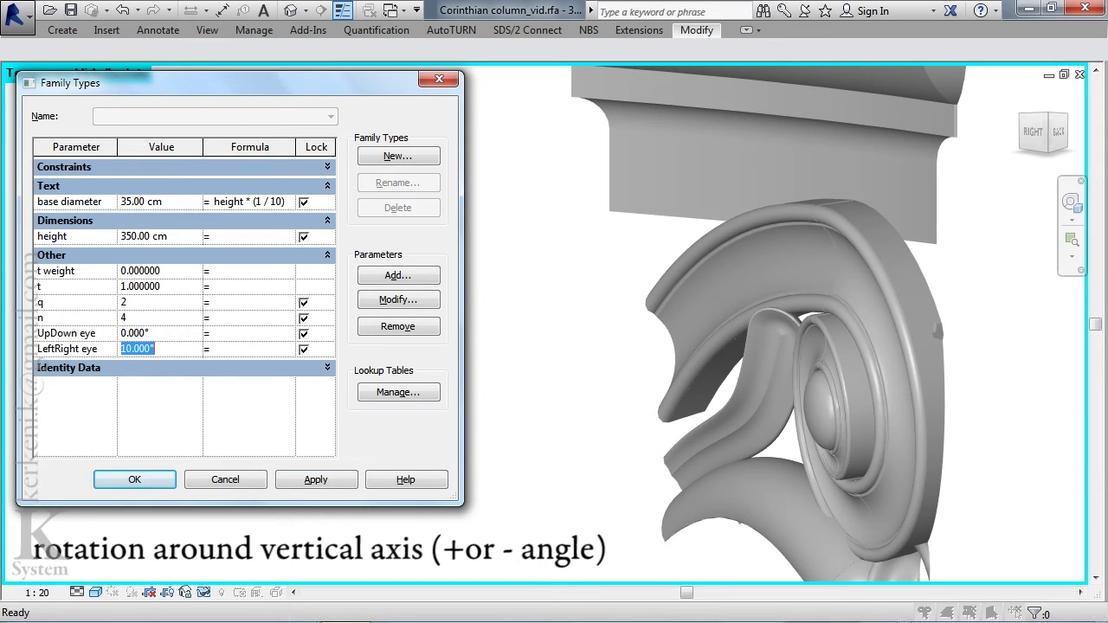
{"action": "type", "text": "25"}
{"action": "key", "text": "Return"}
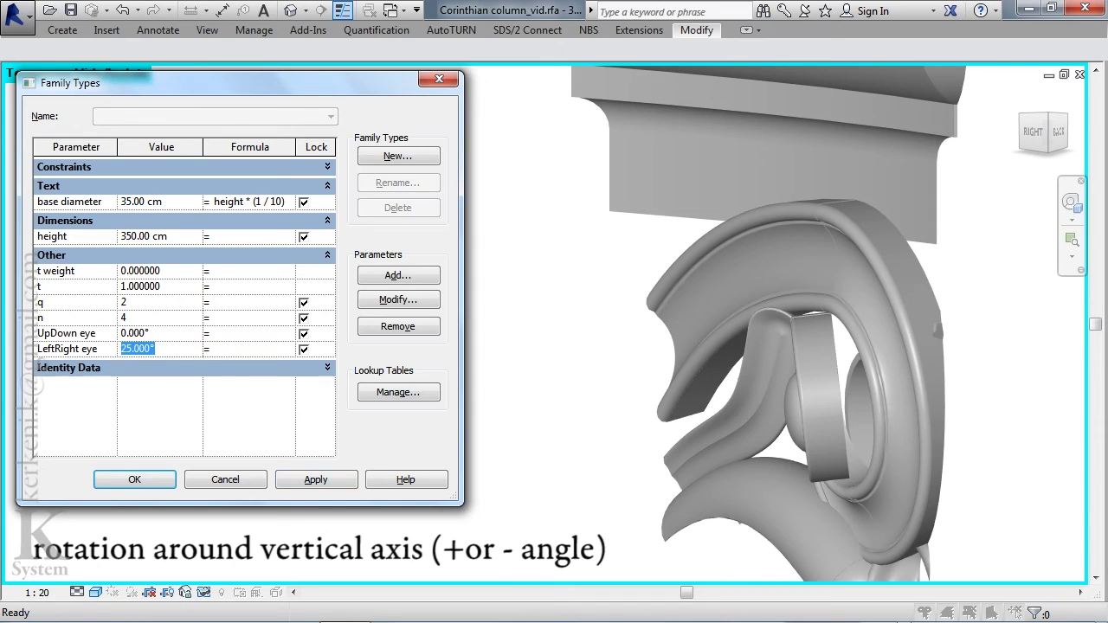
{"action": "type", "text": "0"}
{"action": "left_click", "coordinate": [316, 479]}
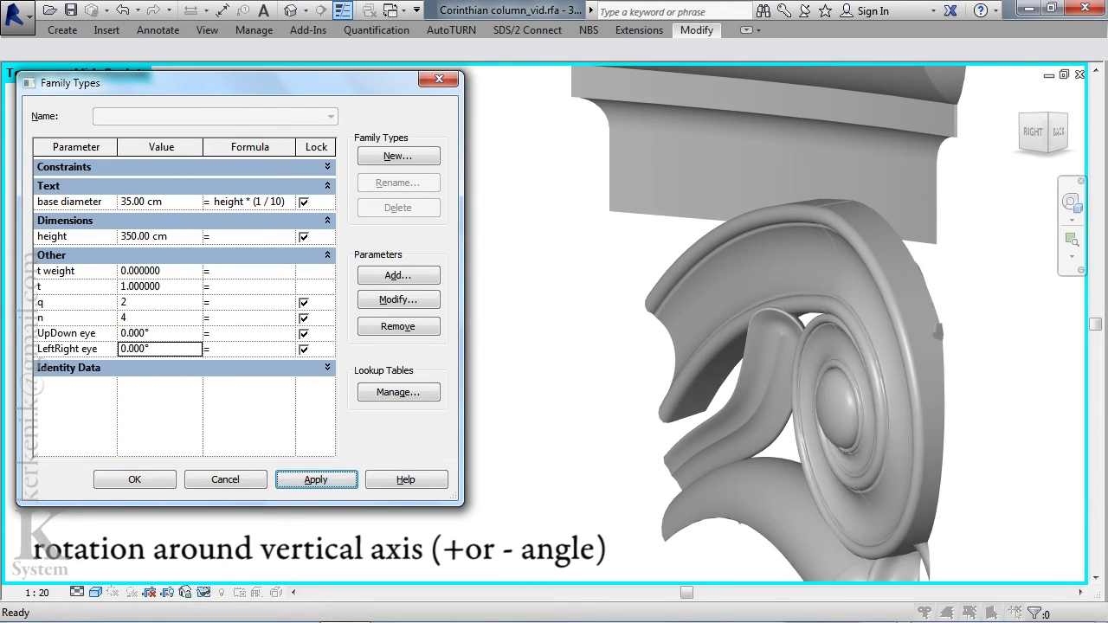
{"action": "left_click", "coordinate": [140, 286]}
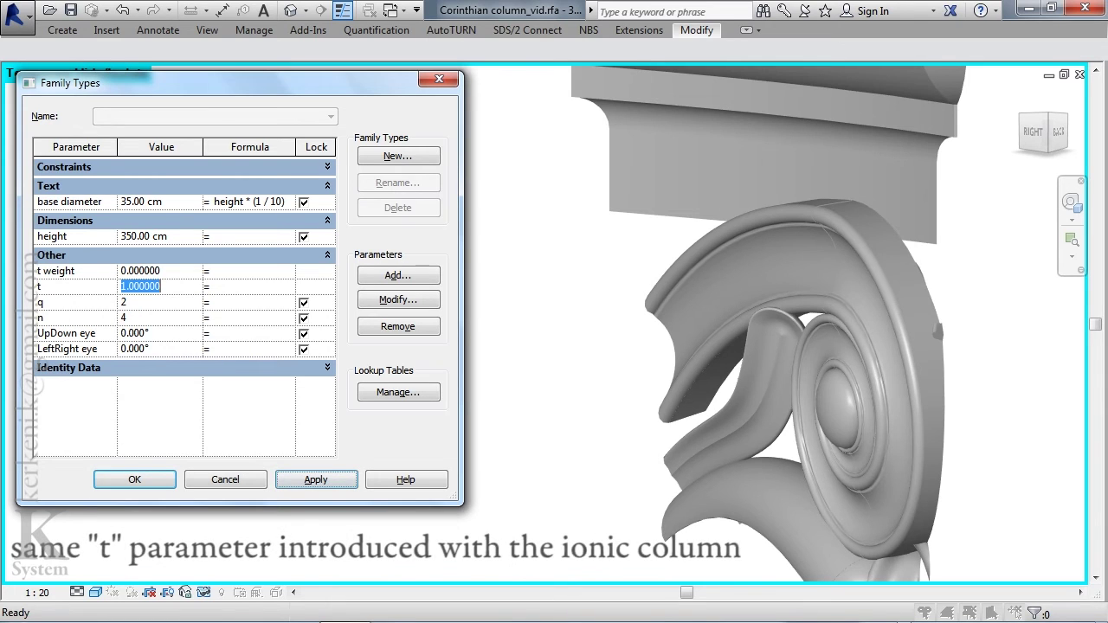
Set t to 1.5 and try a t weight of 0.2.
{"action": "type", "text": "1.5"}
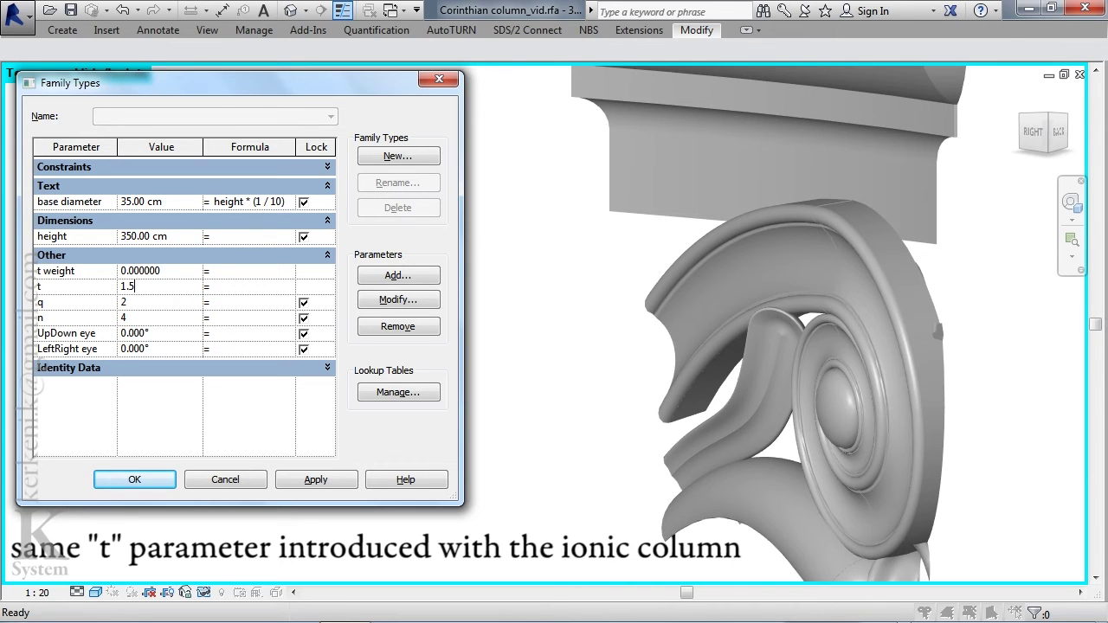
{"action": "left_click", "coordinate": [316, 479]}
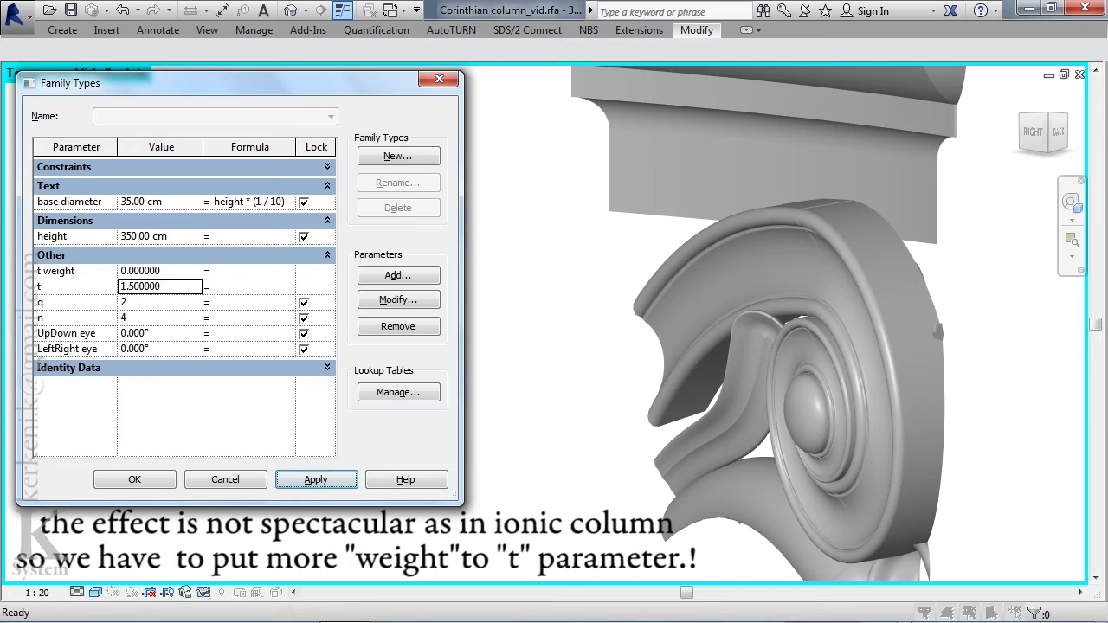
{"action": "left_click", "coordinate": [141, 271]}
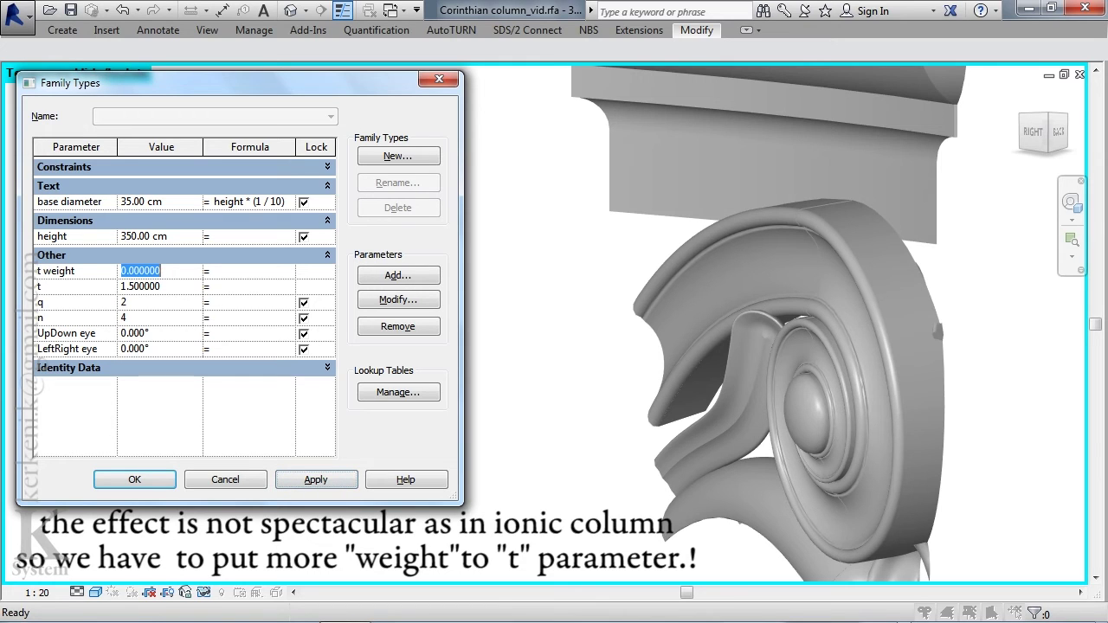
{"action": "type", "text": "0."}
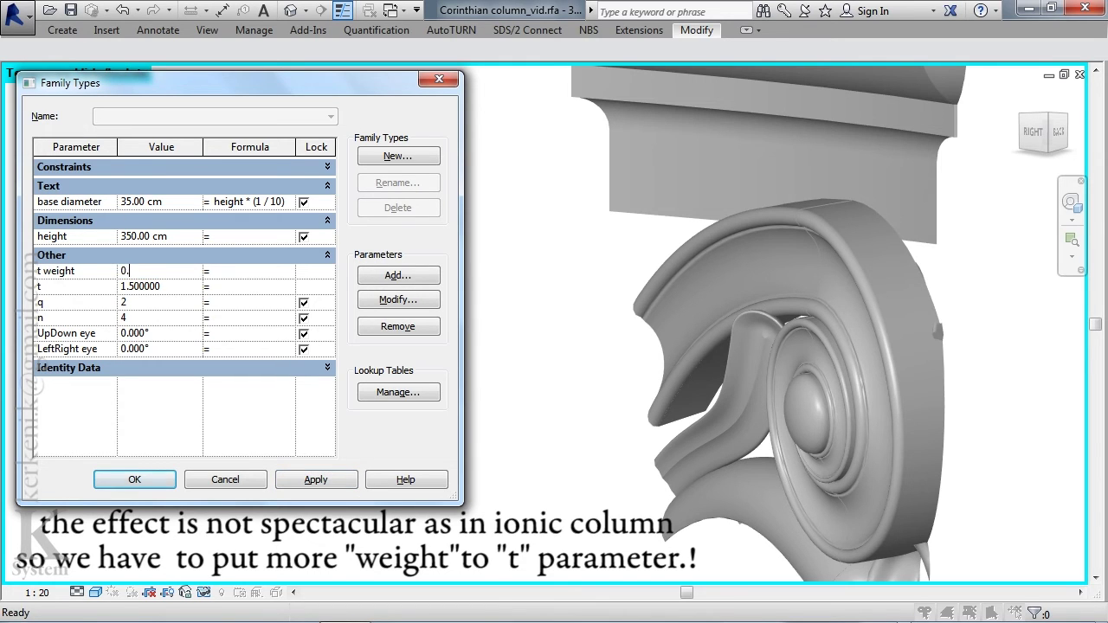
{"action": "type", "text": "2"}
{"action": "left_click", "coordinate": [316, 480]}
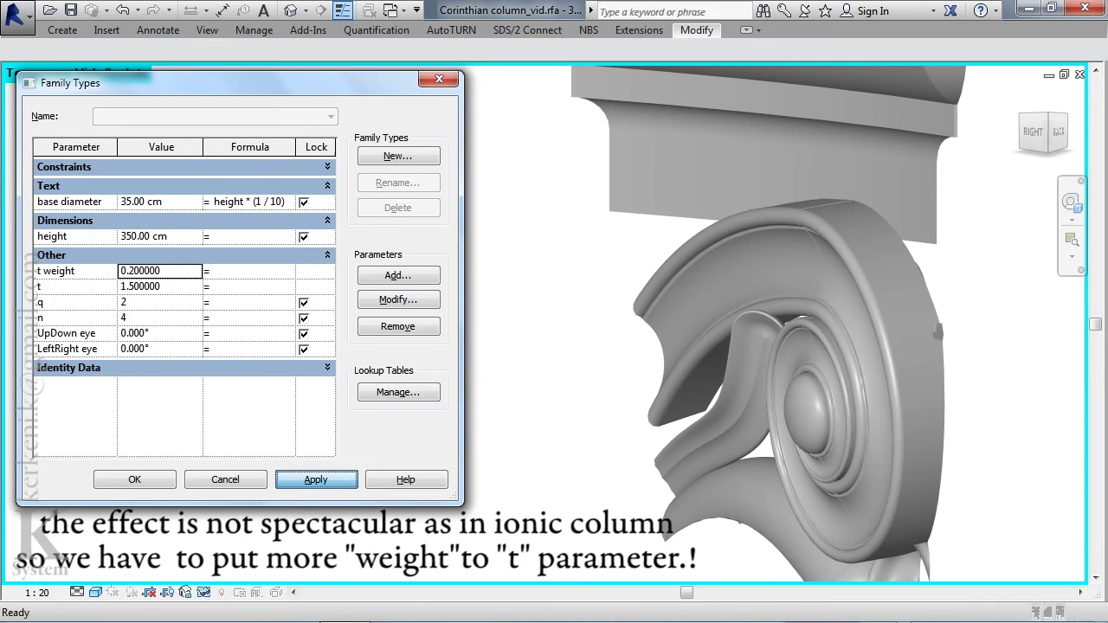
Set t weight to 0.3, UpDown eye to 10° and LeftRight eye to −5°, then close.
{"action": "left_click", "coordinate": [141, 271]}
{"action": "type", "text": "0.3"}
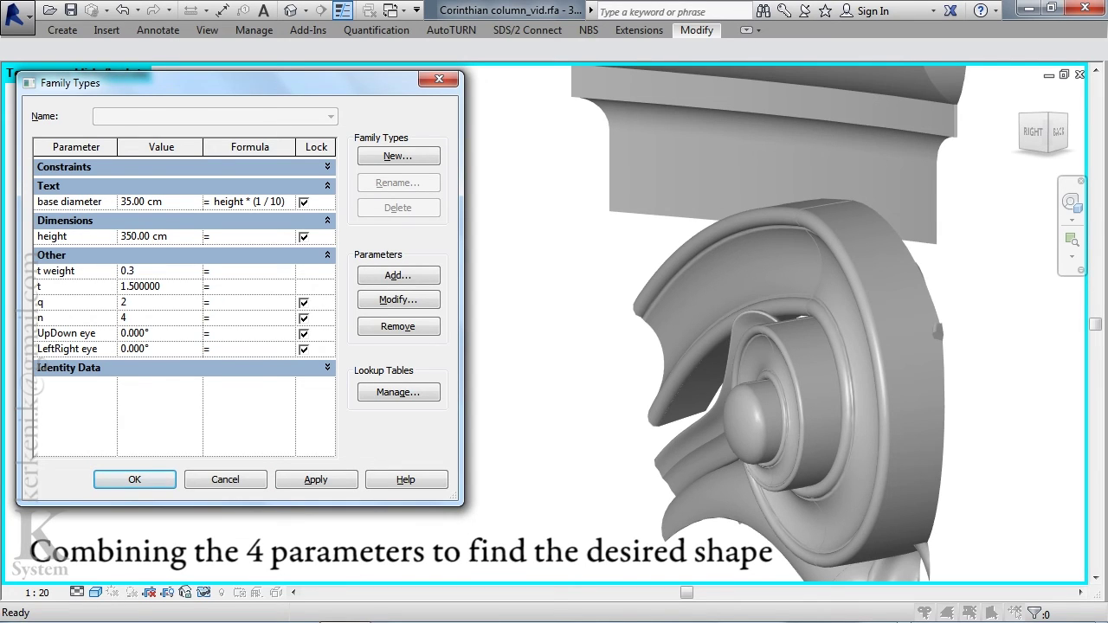
{"action": "left_click", "coordinate": [134, 333]}
{"action": "type", "text": "10"}
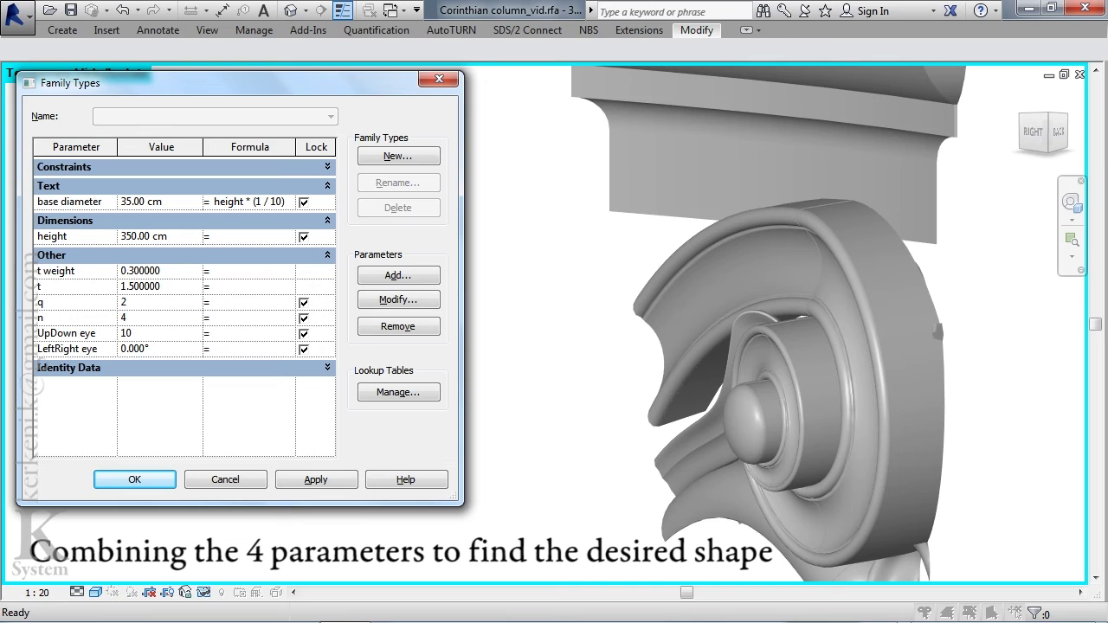
{"action": "left_click", "coordinate": [134, 349]}
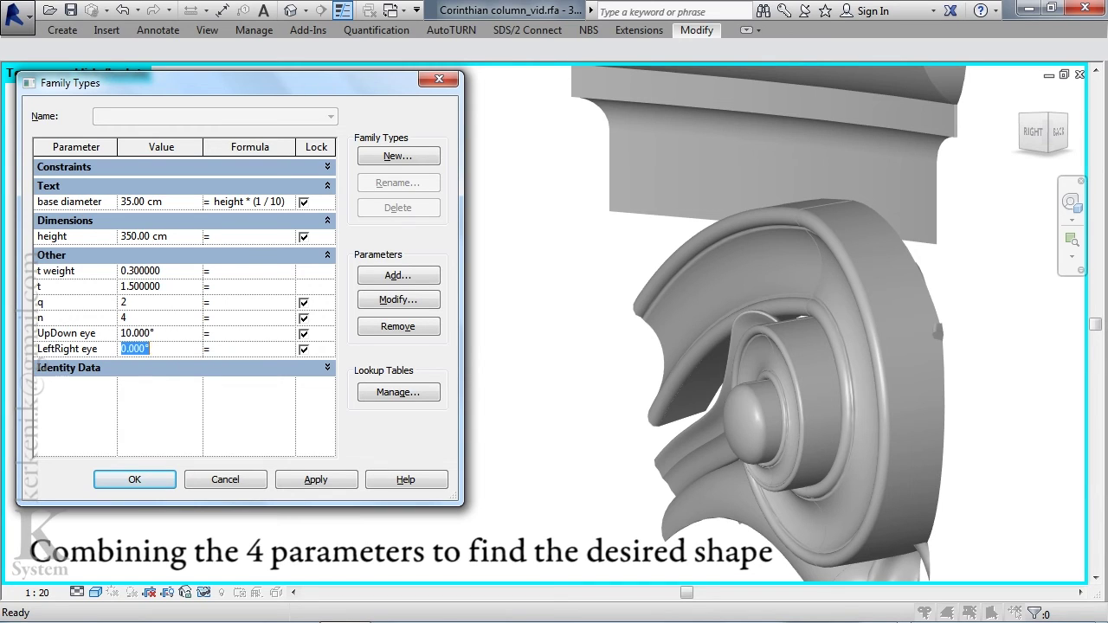
{"action": "type", "text": "-5"}
{"action": "key", "text": "Return"}
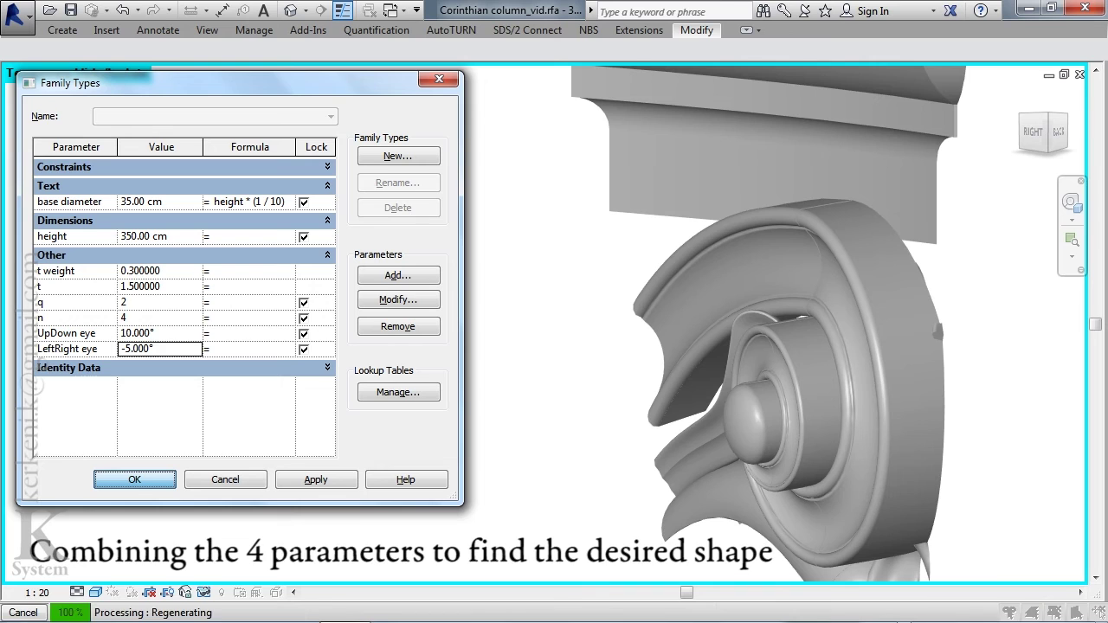
{"action": "key", "text": "Return"}
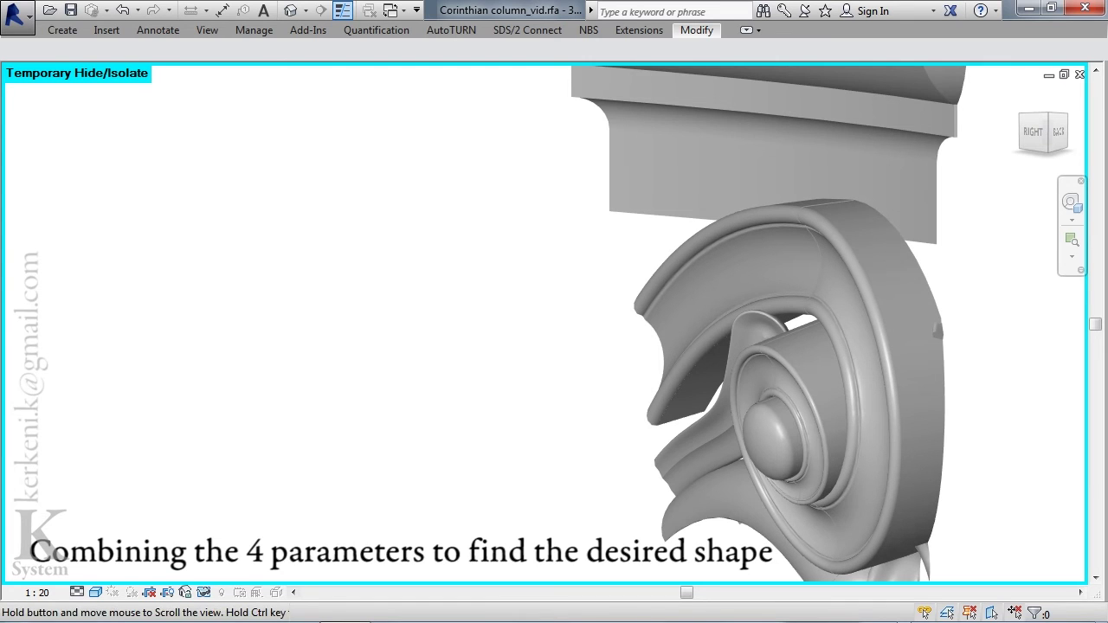
Zoom to fit and show 3D View: View 1's properties, at 1:20 scale with Medium detail.
{"action": "key", "text": "z"}
{"action": "key", "text": "f"}
{"action": "key", "text": "p"}
{"action": "key", "text": "p"}
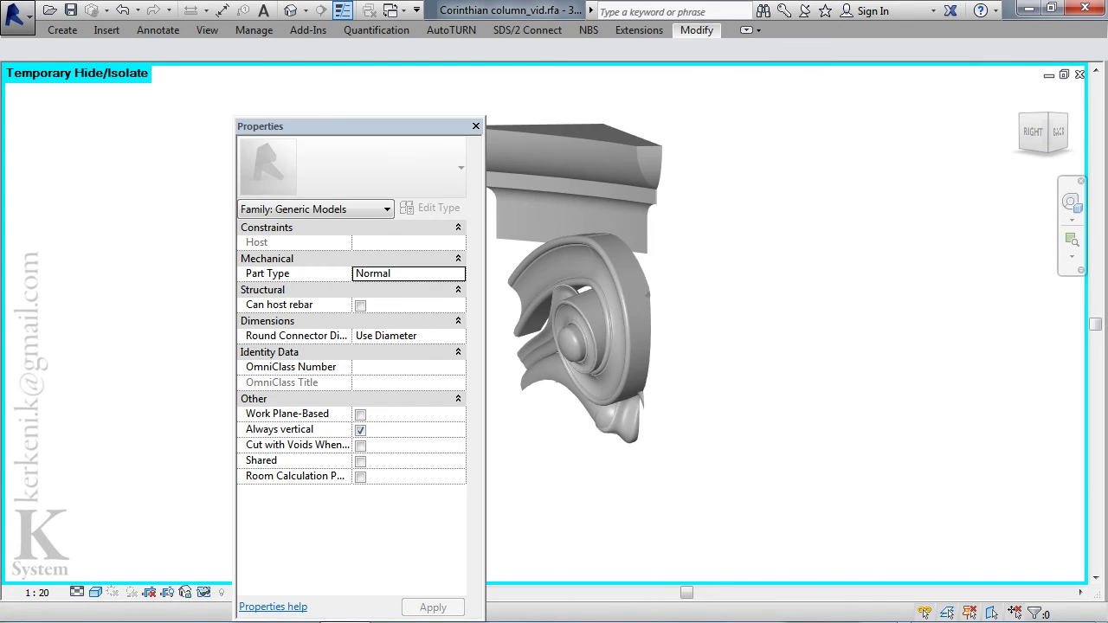
{"action": "left_click", "coordinate": [386, 209]}
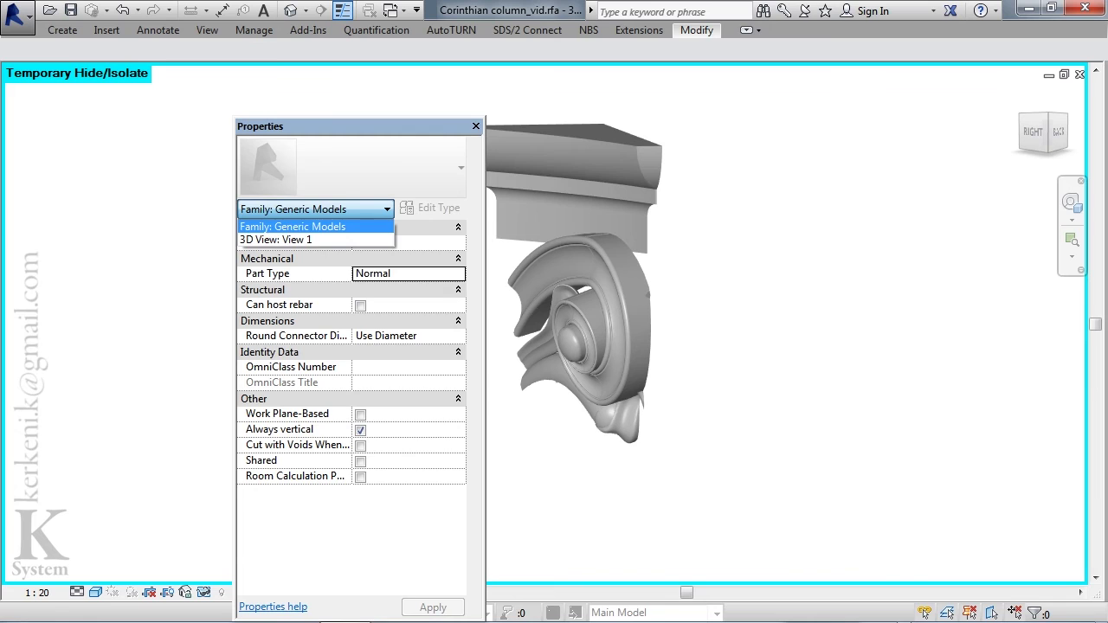
{"action": "left_click", "coordinate": [275, 239]}
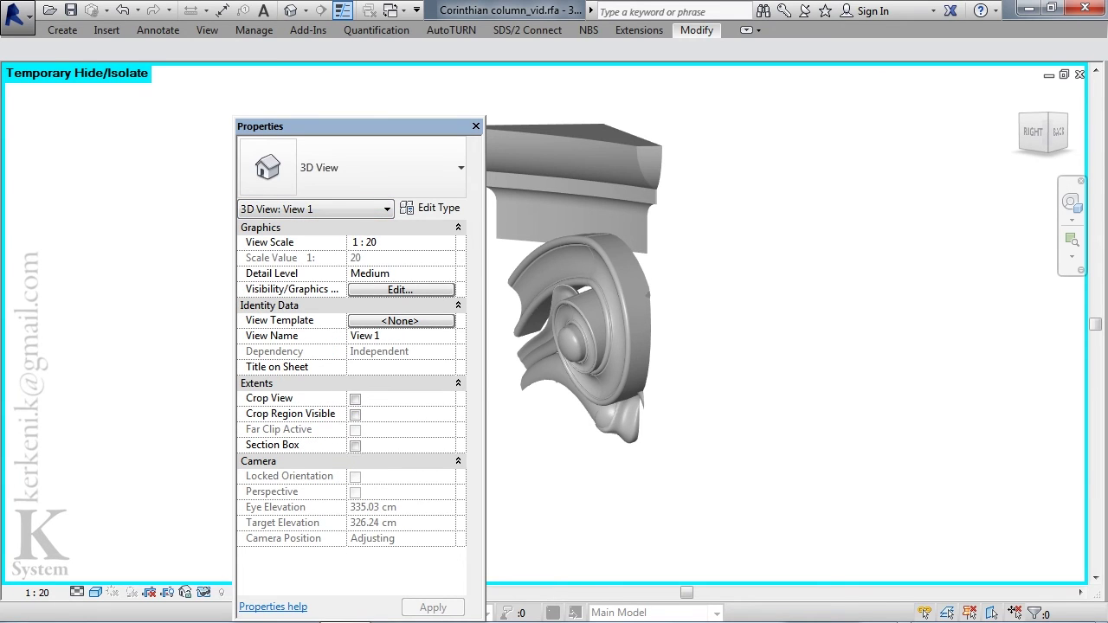